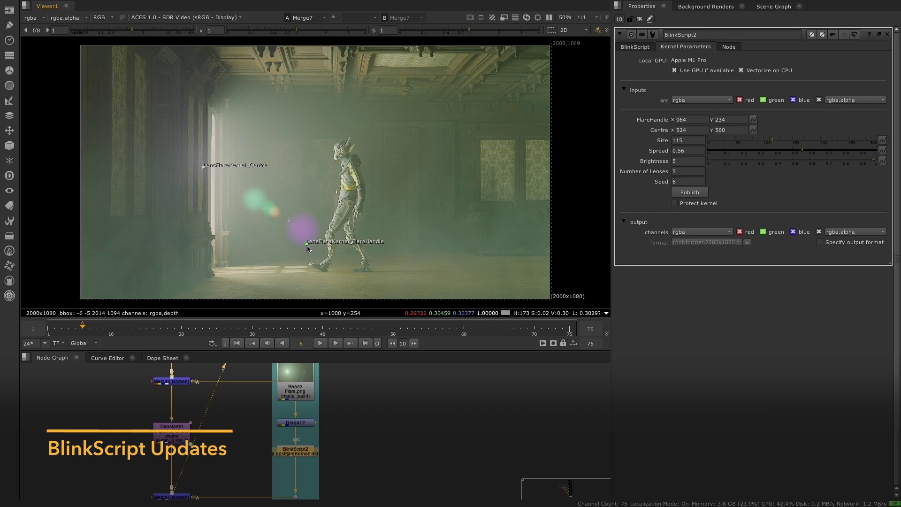
- Move the BlinkScript lens flare up and to the right using its FlareHandle in the Viewer
left_click_drag(308, 248, 340, 197)
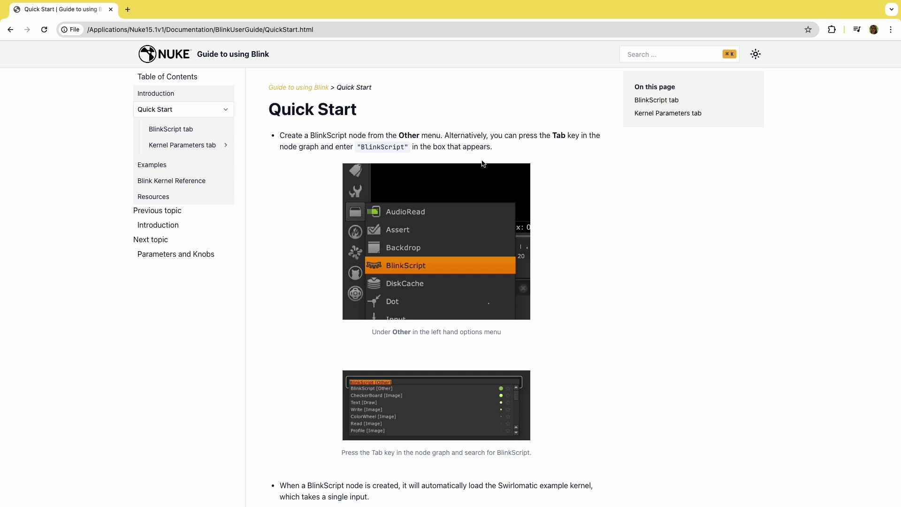
- Scroll the Blink guide's Quick Start page down to the Kernel Parameters tab section
scroll(338, 180, "down", 5)
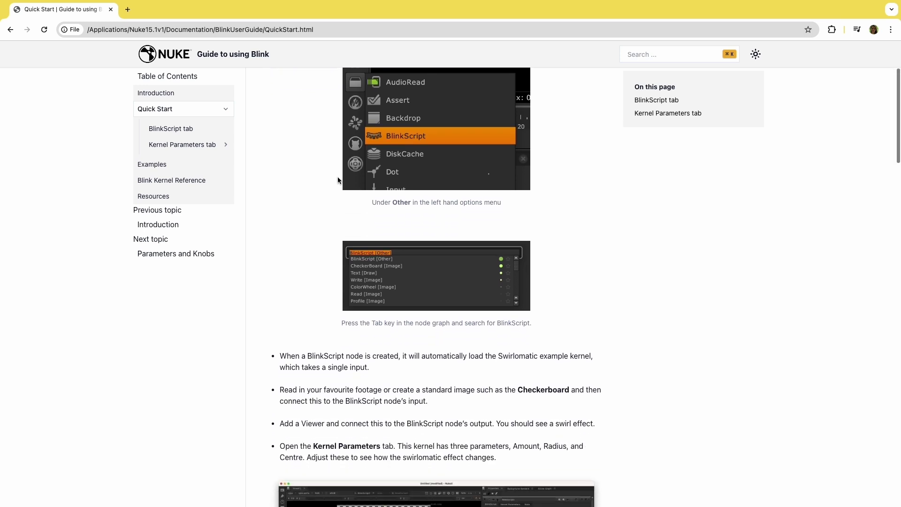
scroll(338, 177, "down", 18)
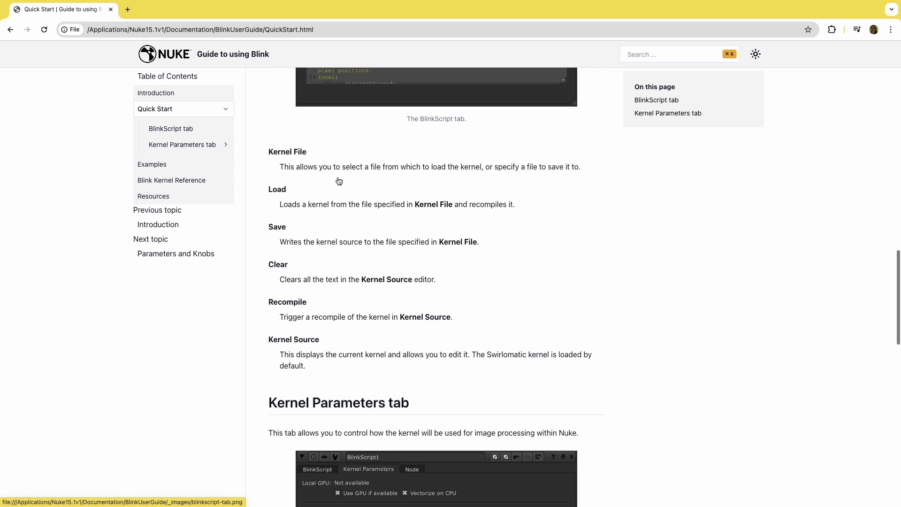
scroll(338, 177, "down", 4)
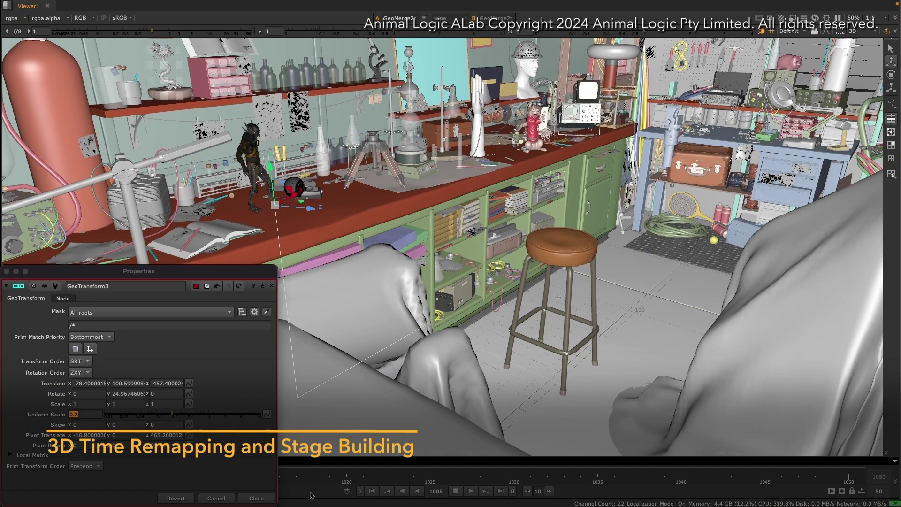
- Play the glove scene and tint the GeoCard's display colour to lavender
key("l")
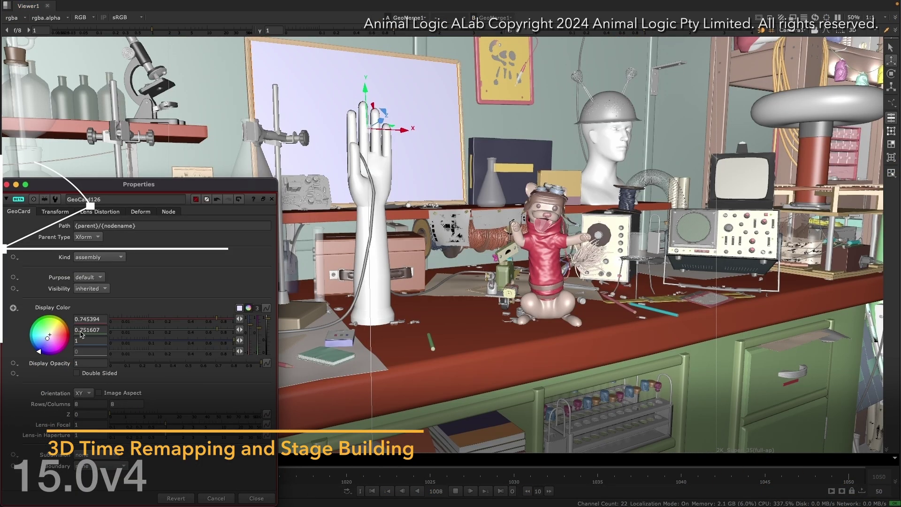
left_click_drag(66, 334, 40, 327)
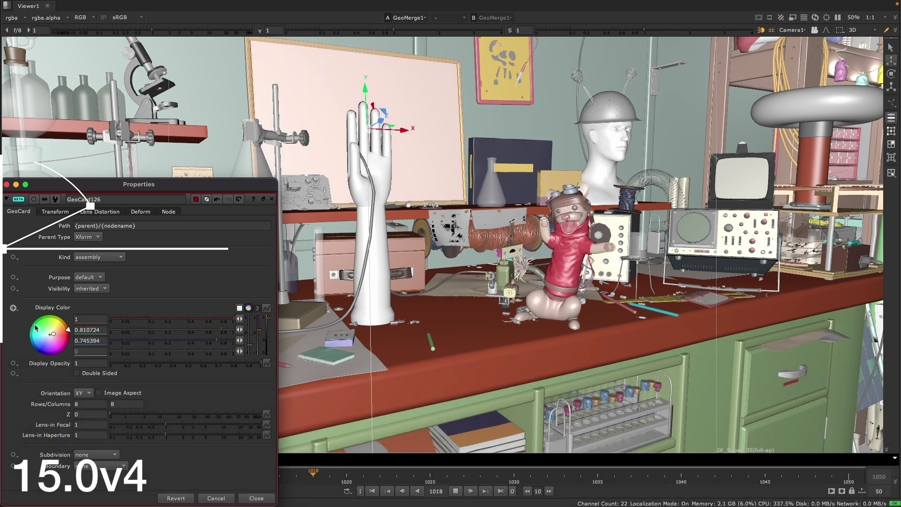
left_click_drag(36, 327, 36, 328)
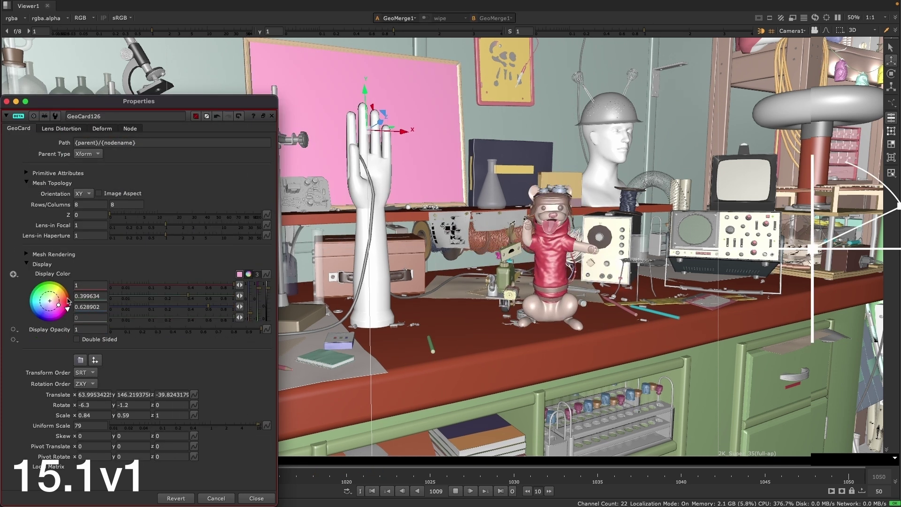
left_click_drag(68, 302, 38, 303)
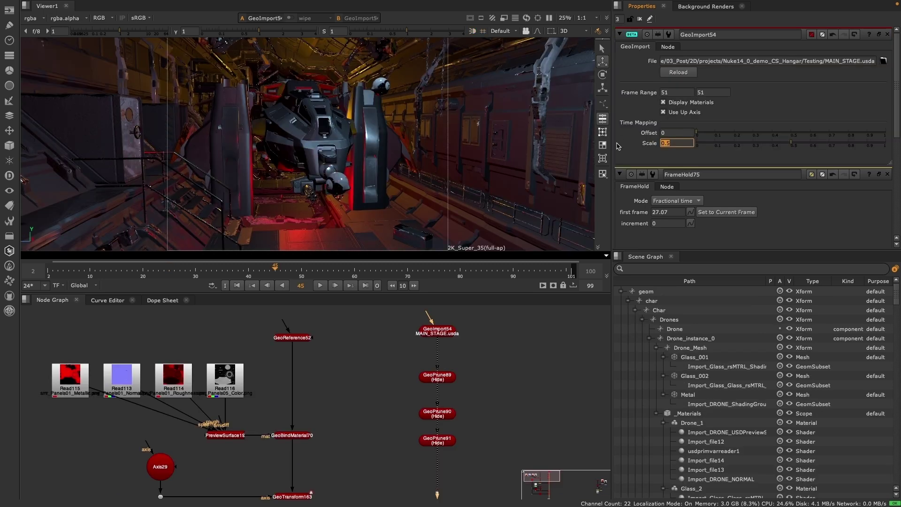
- Confirm 3 as the GeoImport Time Mapping Scale value
key("Return")
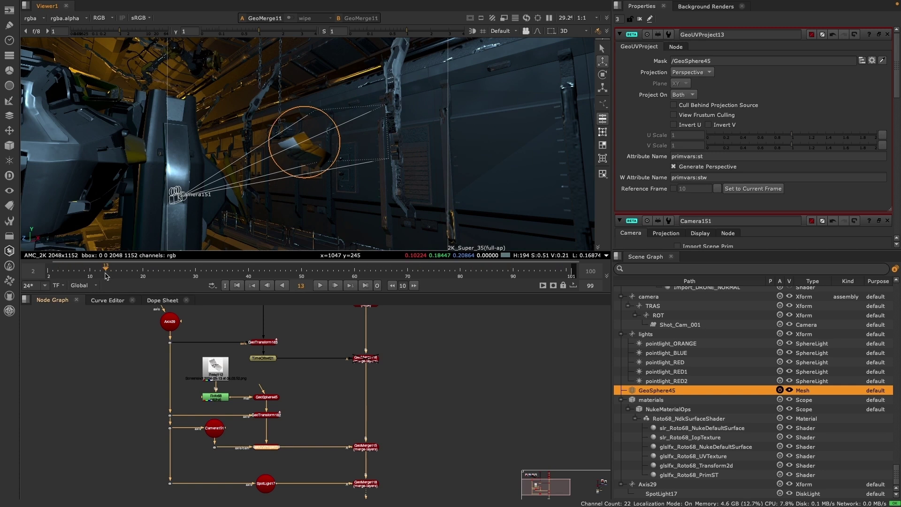
- Lock the GeoUVProject to reference frame 2, then play and stop to check the projection
left_click_drag(107, 276, 51, 279)
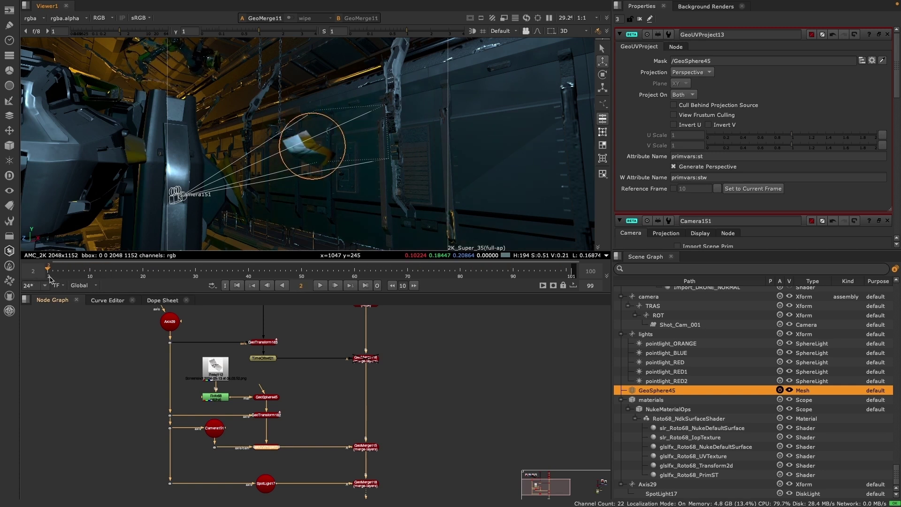
left_click(674, 189)
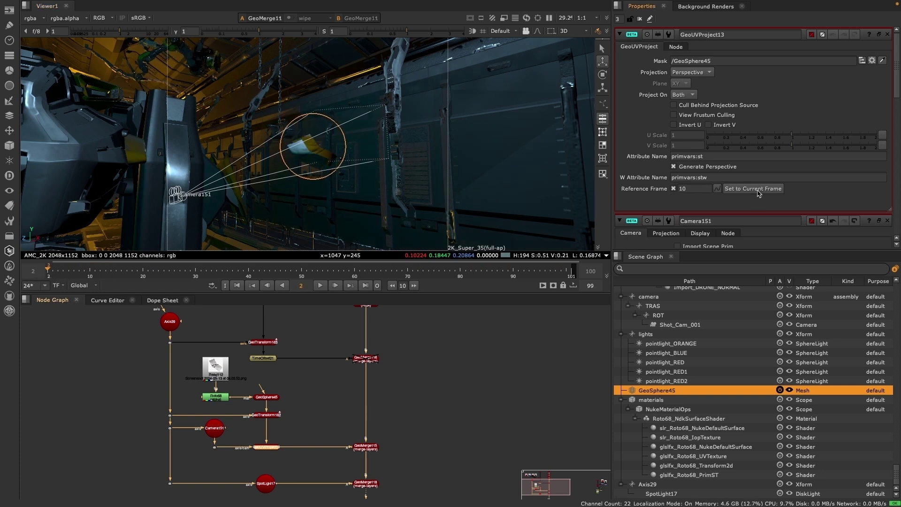
left_click(320, 285)
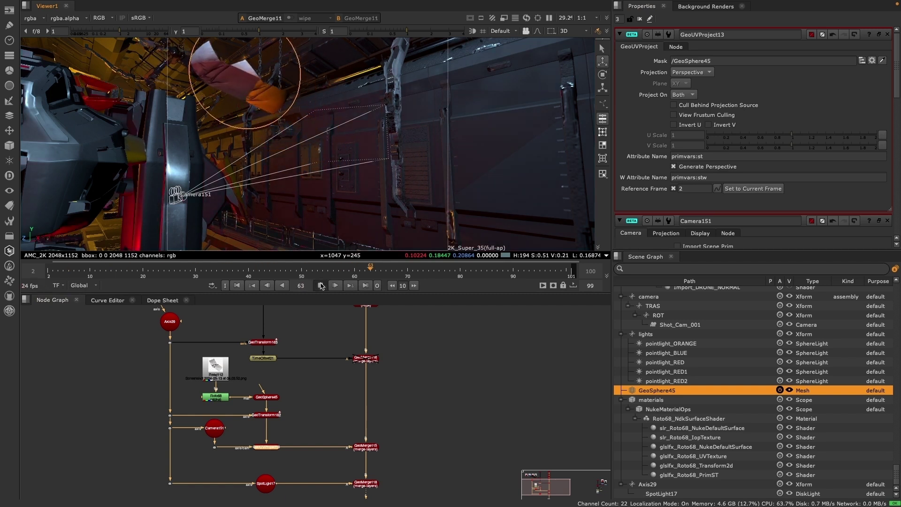
left_click(321, 285)
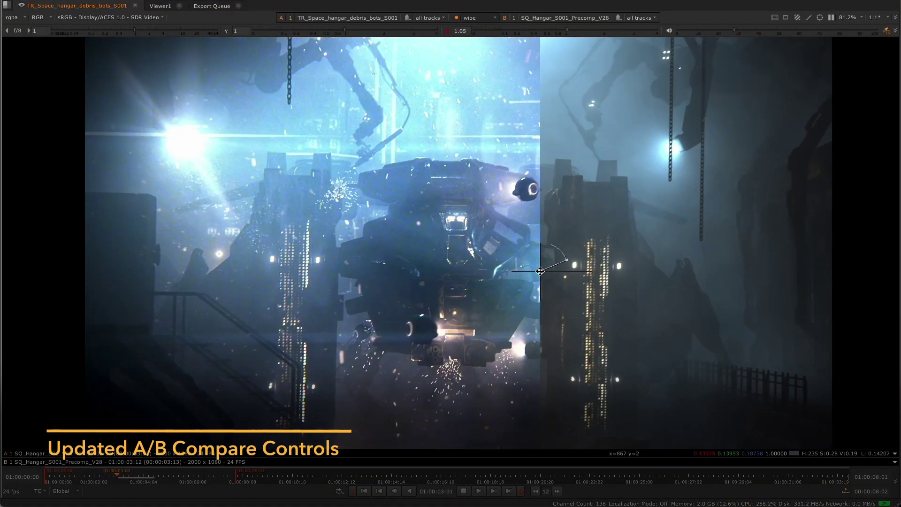
- Widen the wipe, load the Precomp clip with Comps-Mar-11 as input B, and scrub to about 01:00:08
left_click_drag(541, 271, 441, 271)
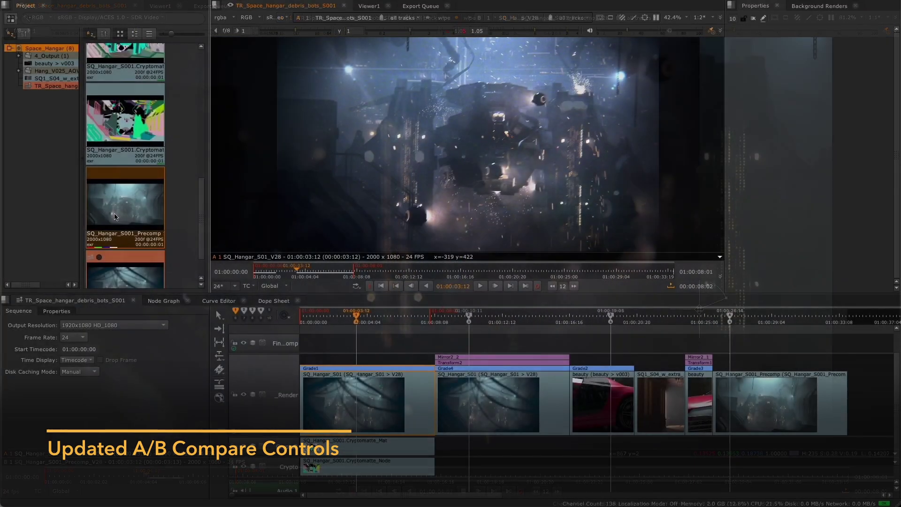
left_click_drag(125, 207, 535, 141)
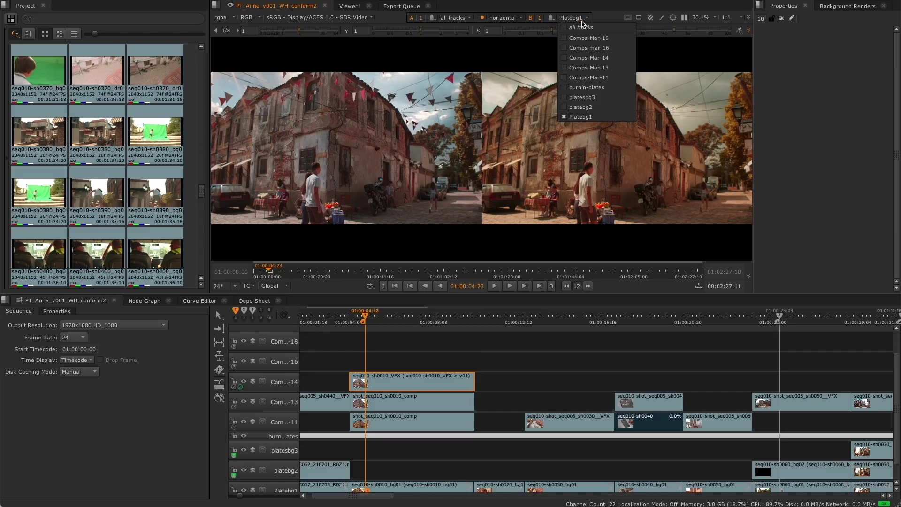
left_click(594, 78)
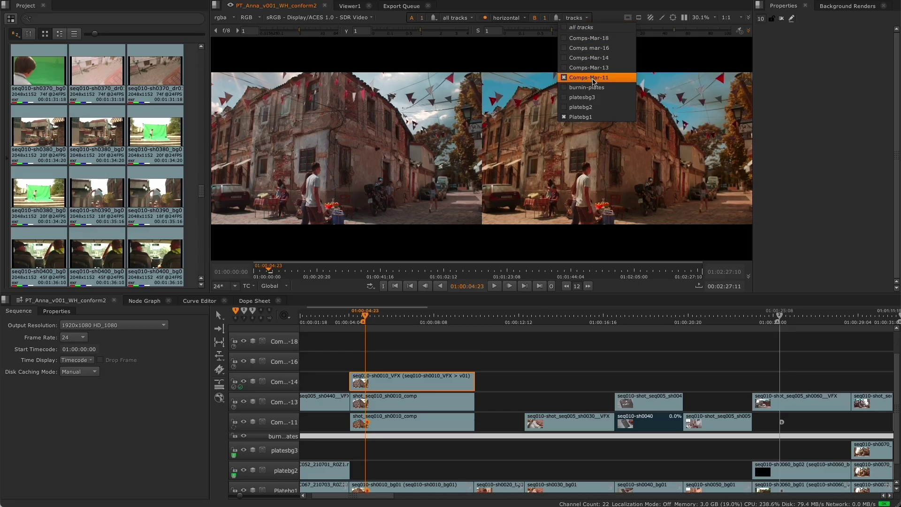
left_click(358, 312)
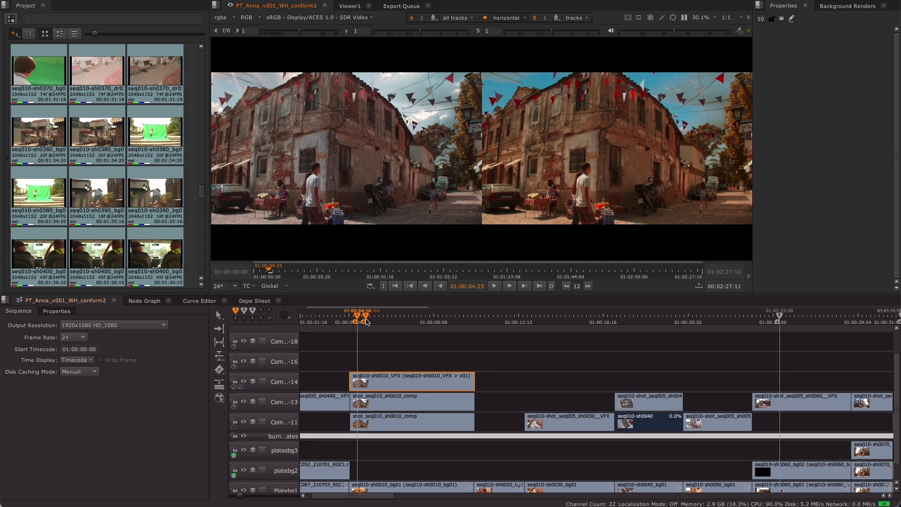
left_click_drag(358, 312, 376, 311)
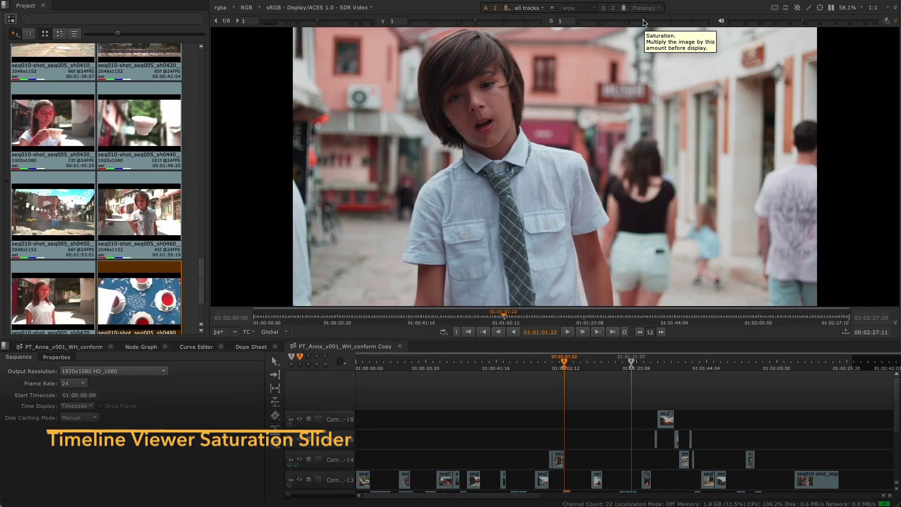
- Nudge the saturation down and hide CopyCat runs 1–4 from the loss graph
left_click_drag(645, 22, 664, 20)
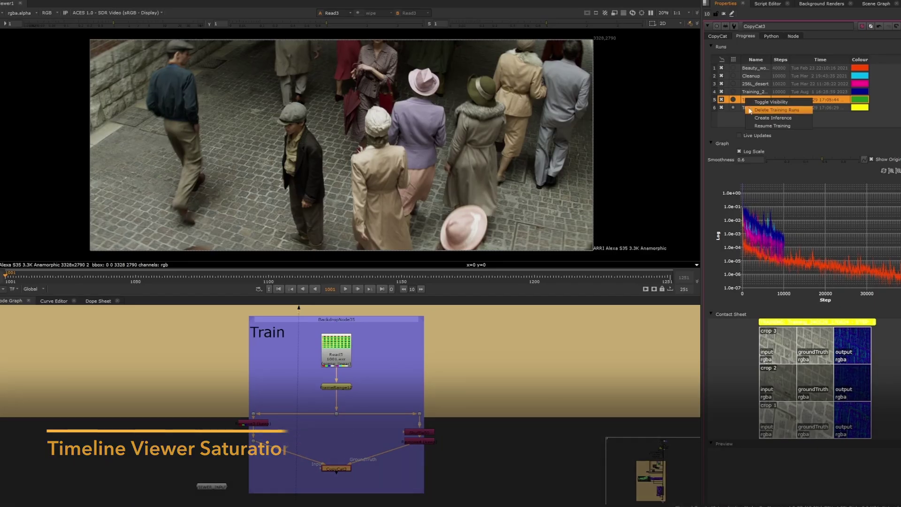
left_click_drag(754, 67, 753, 91)
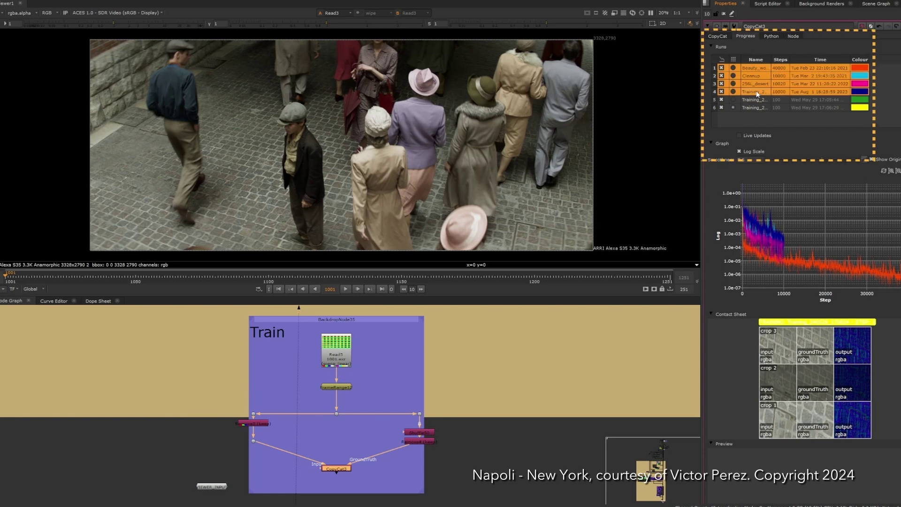
left_click(722, 92)
- Resume training of CopyCat run 5
left_click(751, 99)
right_click(749, 100)
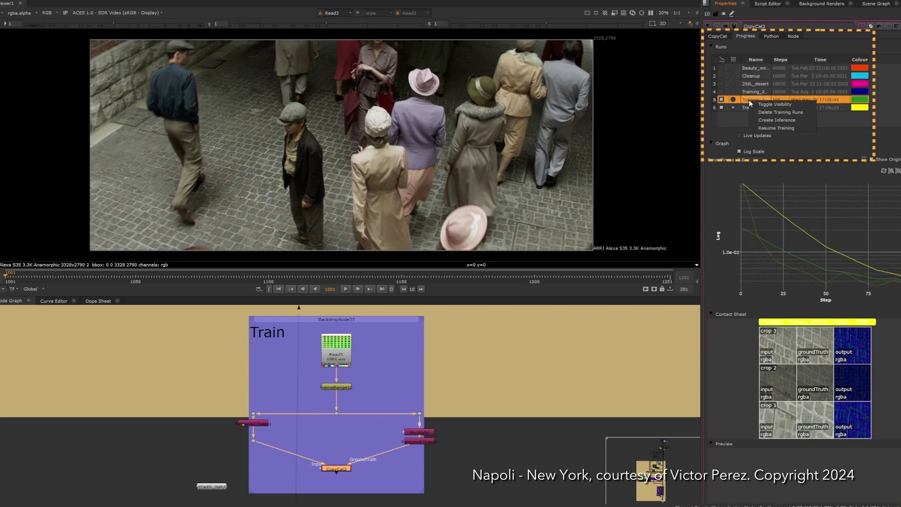
left_click(762, 128)
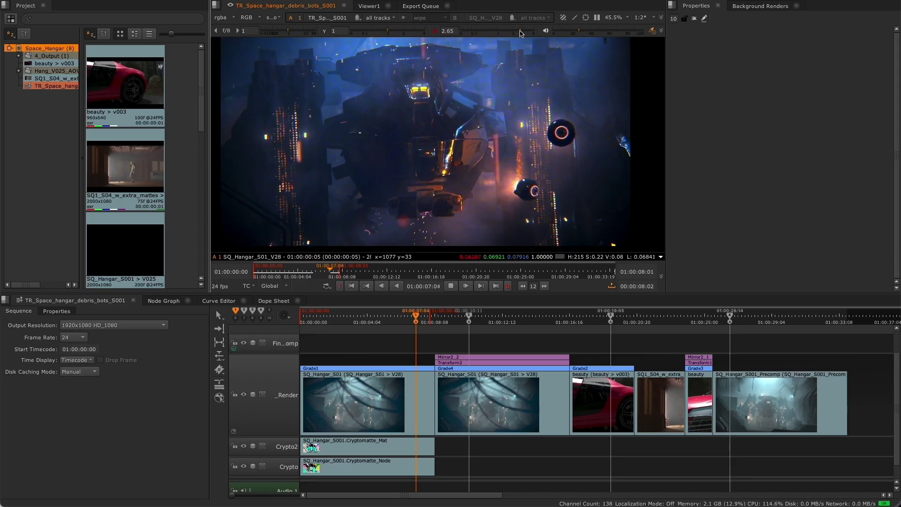
- Raise the viewer gamma from 0.44 to about 2.3 while the sequence plays
left_click_drag(485, 33, 517, 33)
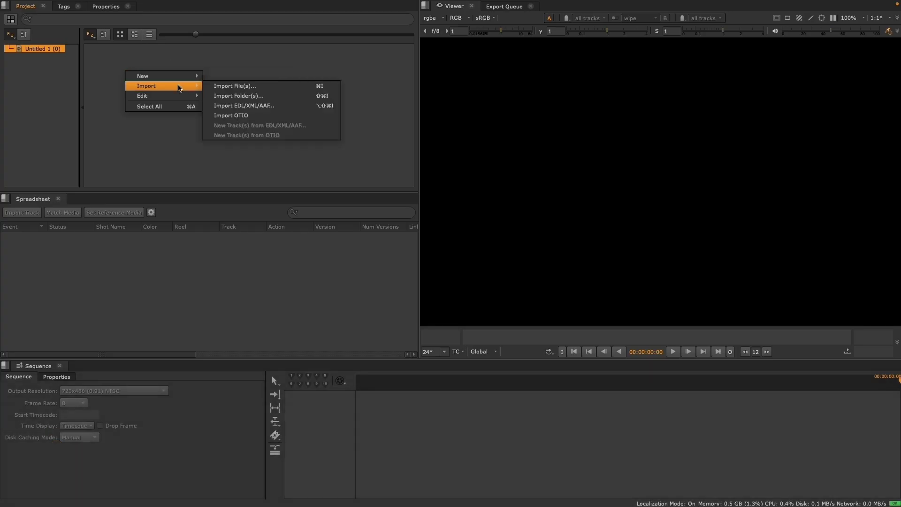
- Import an OTIO sequence, then export the conform review sequence as OTIO to the pasted root folder
left_click(225, 116)
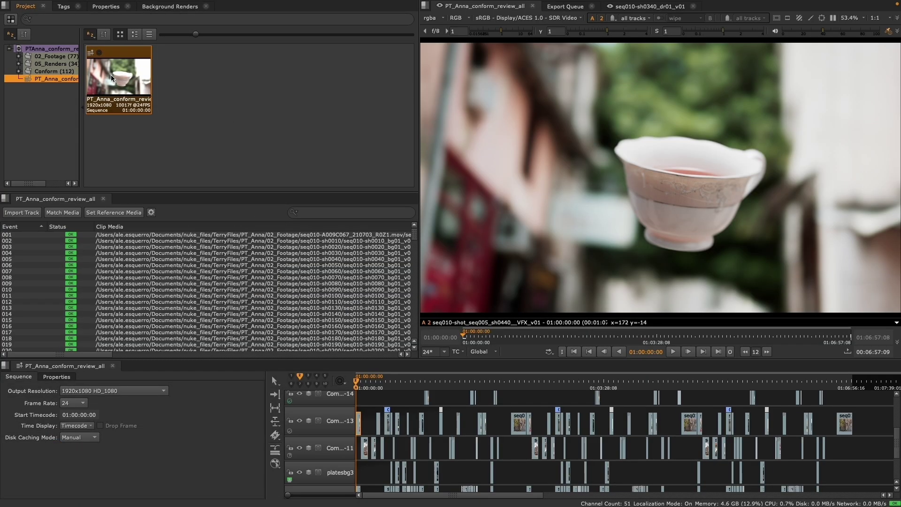
right_click(125, 70)
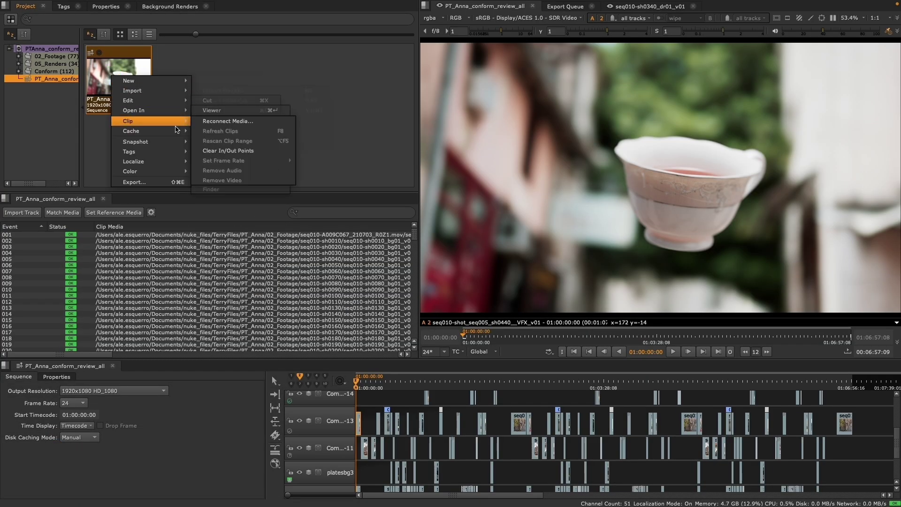
left_click(156, 185)
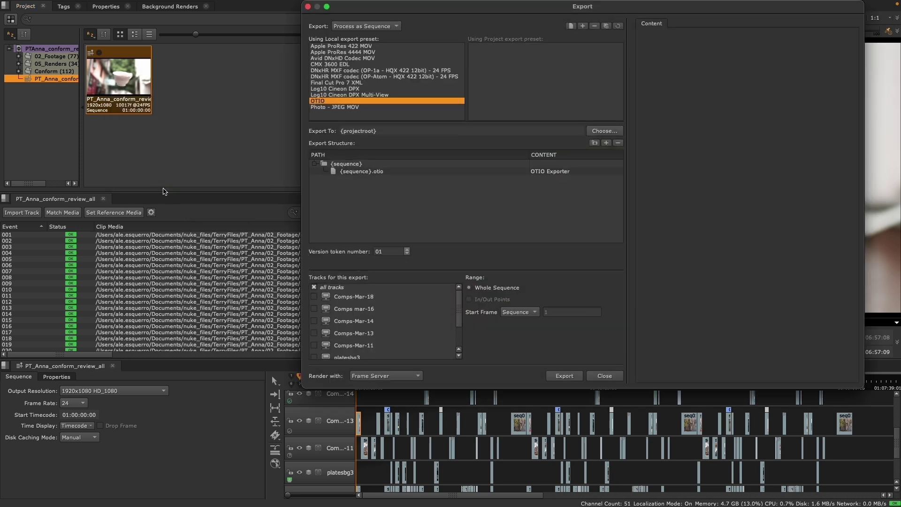
left_click(381, 173)
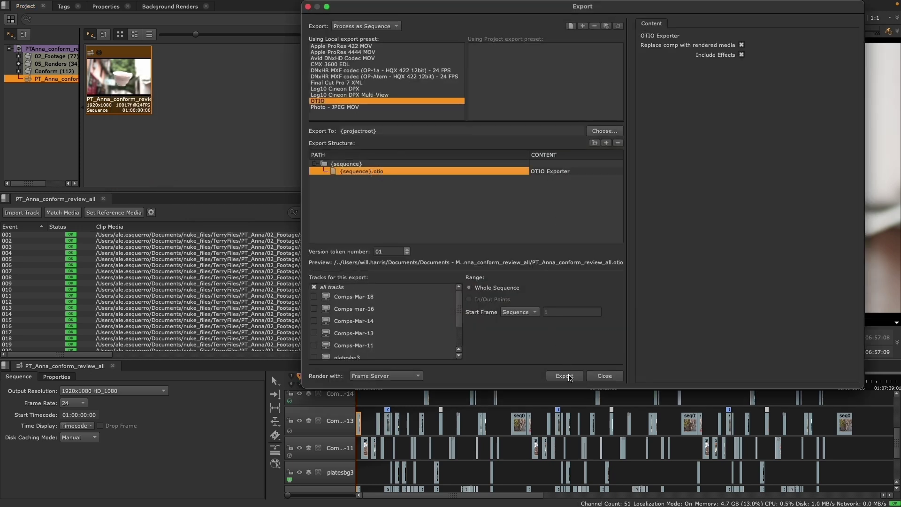
left_click(570, 377)
type("/Users/ale.esquerro/Documents/nuke_files/OTIO/OTIO_demo/PT_Anna_v001/")
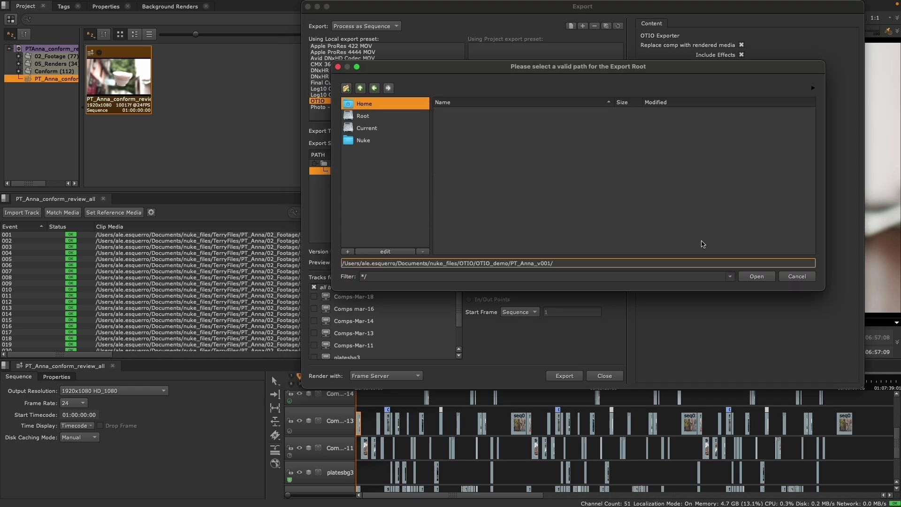
left_click(751, 277)
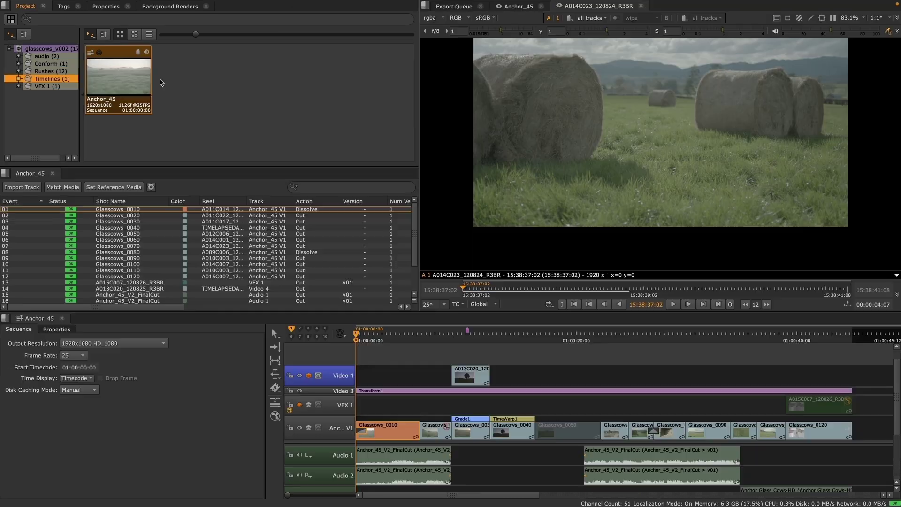
- Export the Anchor_45 sequence as an OTIO file
right_click(139, 79)
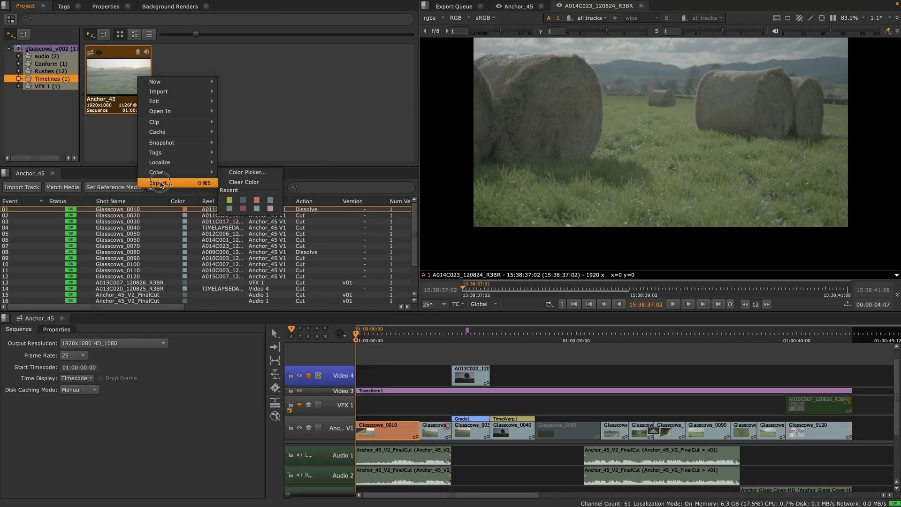
left_click(160, 183)
left_click(239, 212)
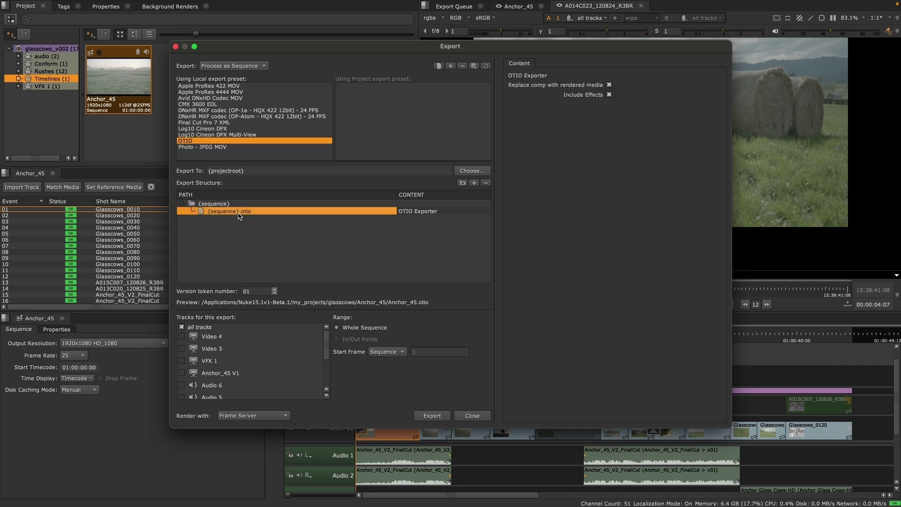
left_click(431, 416)
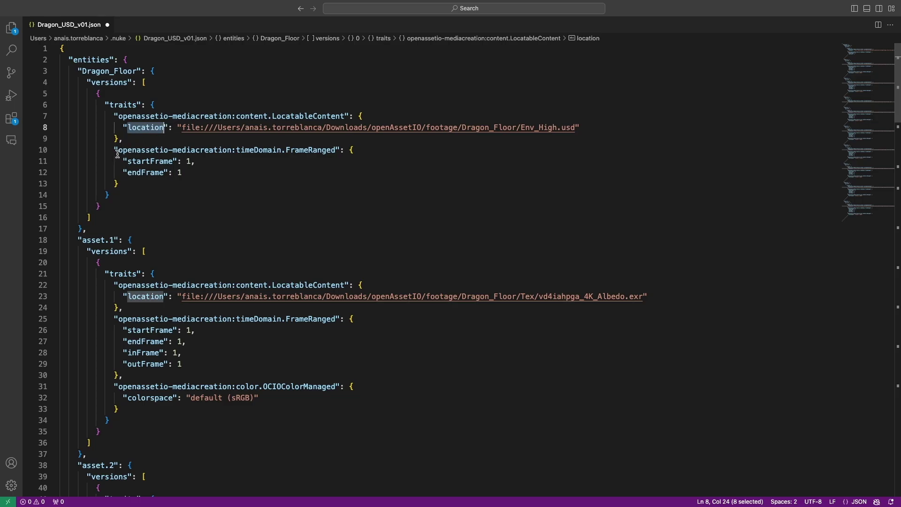
left_click_drag(116, 152, 191, 177)
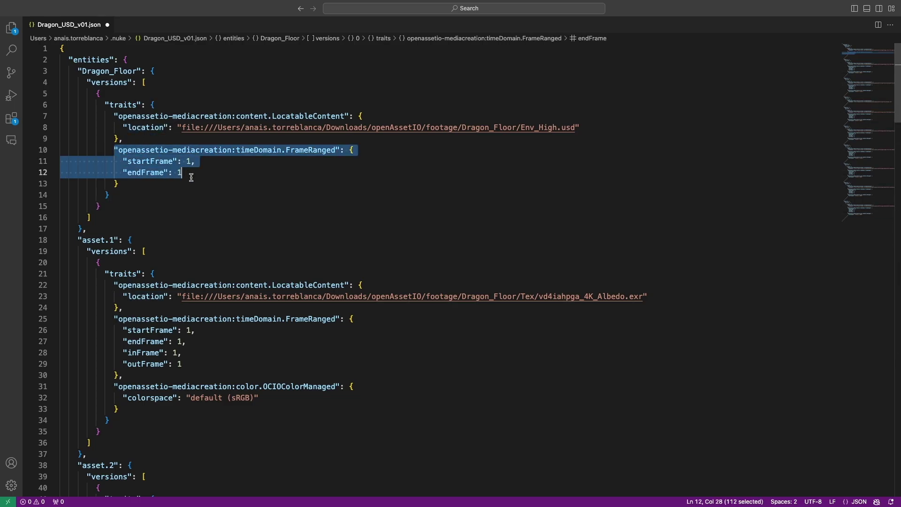
left_click(83, 237)
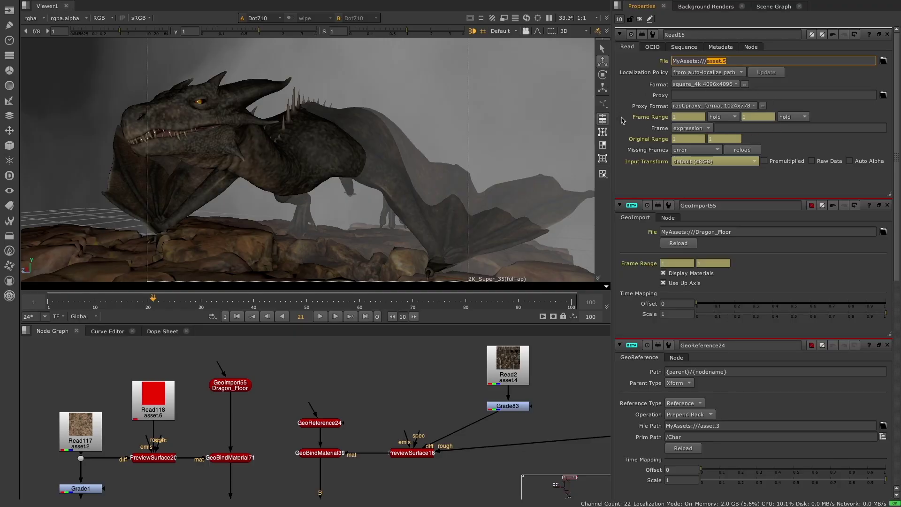
- Open GeoImport55's properties, showing its MyAssets:///Dragon_Floor file reference
double_click(233, 384)
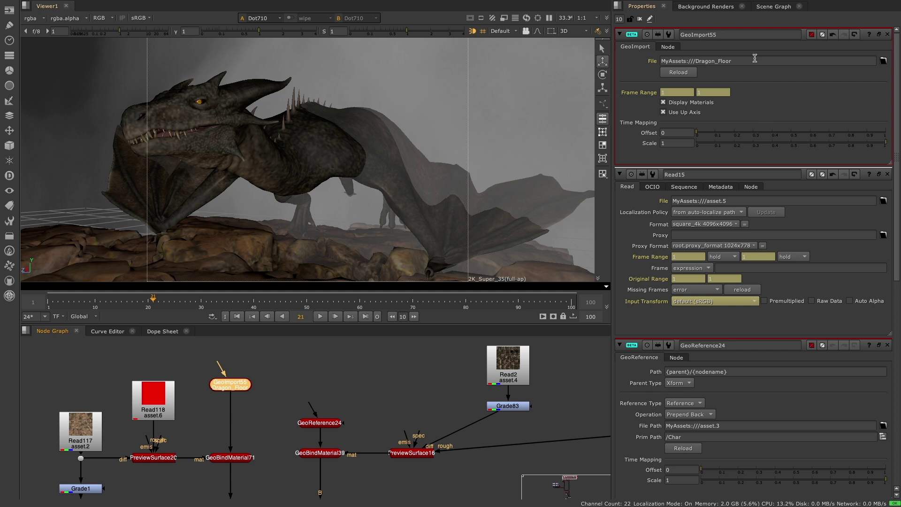